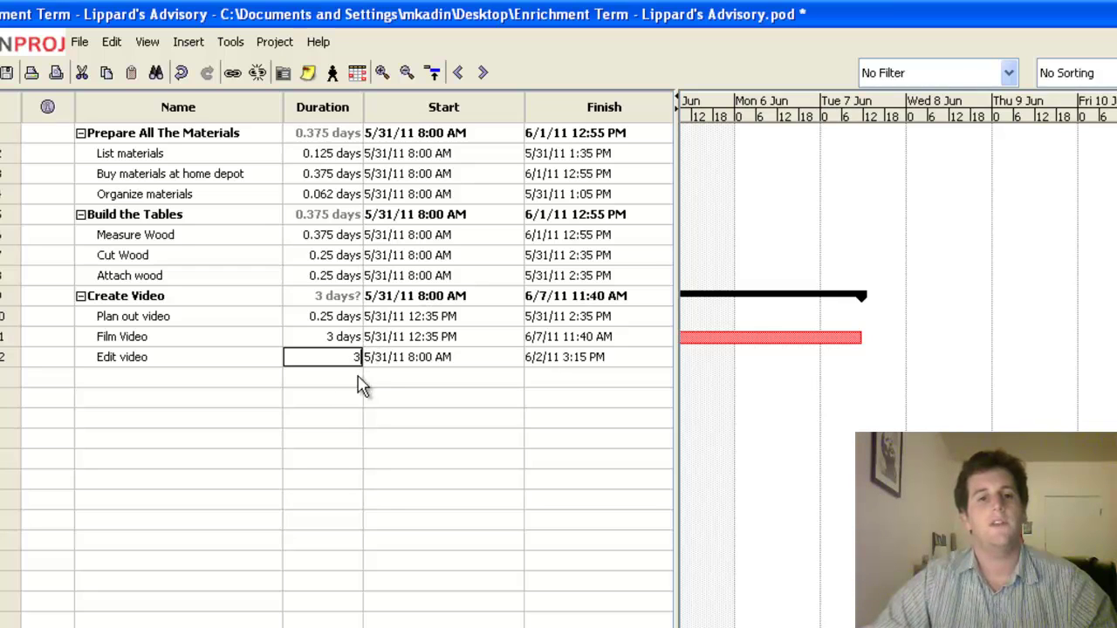
# - Set the duration of the Edit video task to 1 day
pyautogui.press('BackSpace')
pyautogui.write('1 day')
pyautogui.press('Return')
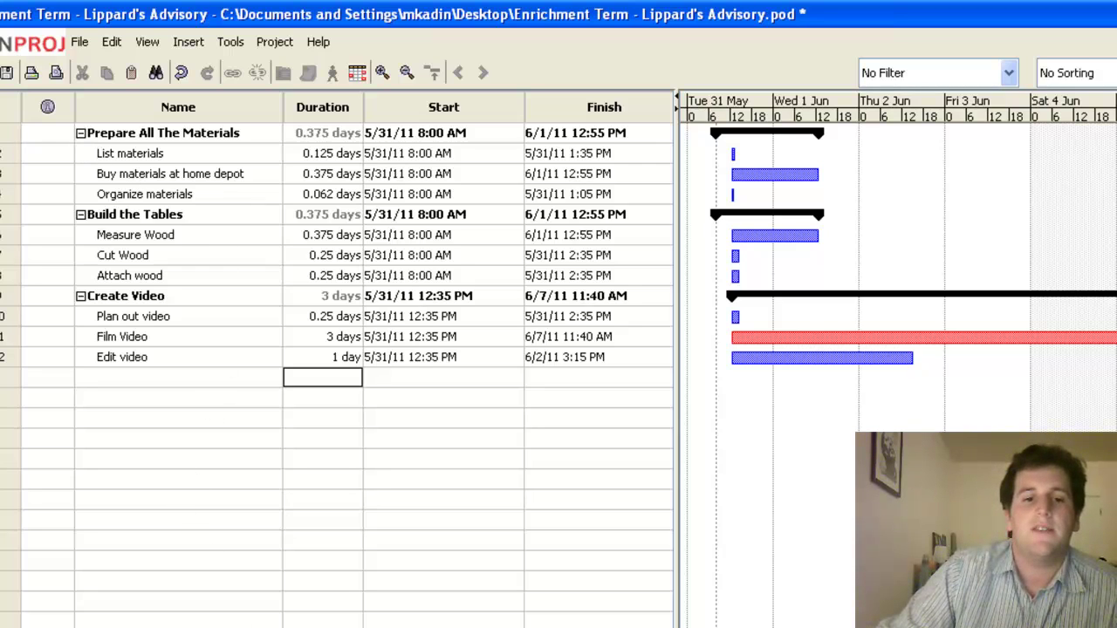
# - Make task 2 the predecessor of Buy materials at home depot and check that link's dependency settings, keeping the type FS
pyautogui.hscroll(3, 337, 360)
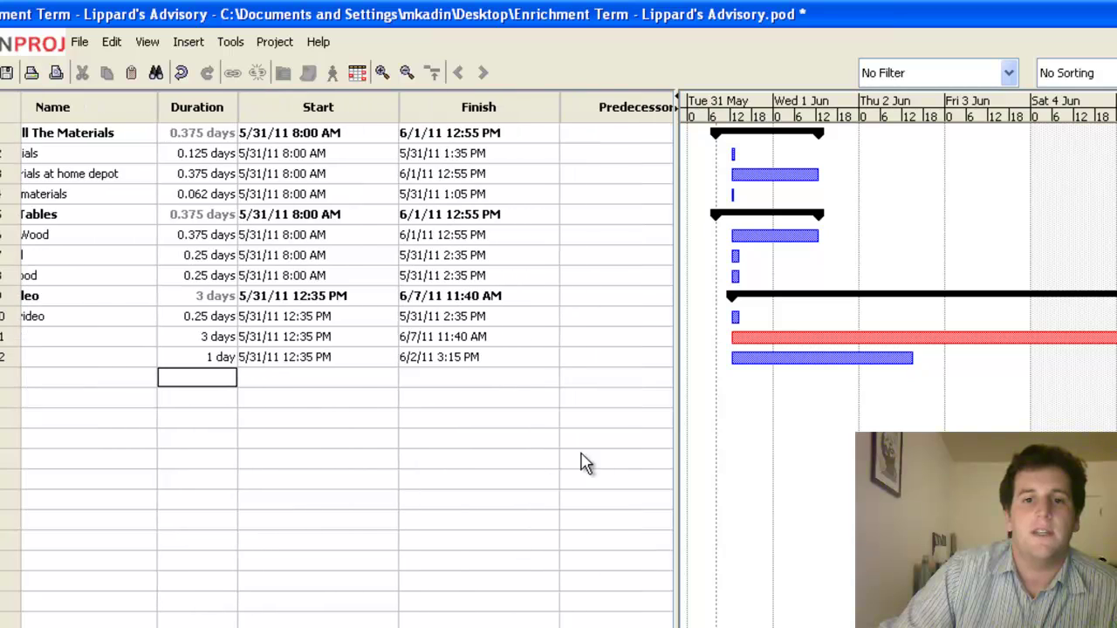
pyautogui.moveTo(674, 416); pyautogui.dragTo(774, 416)
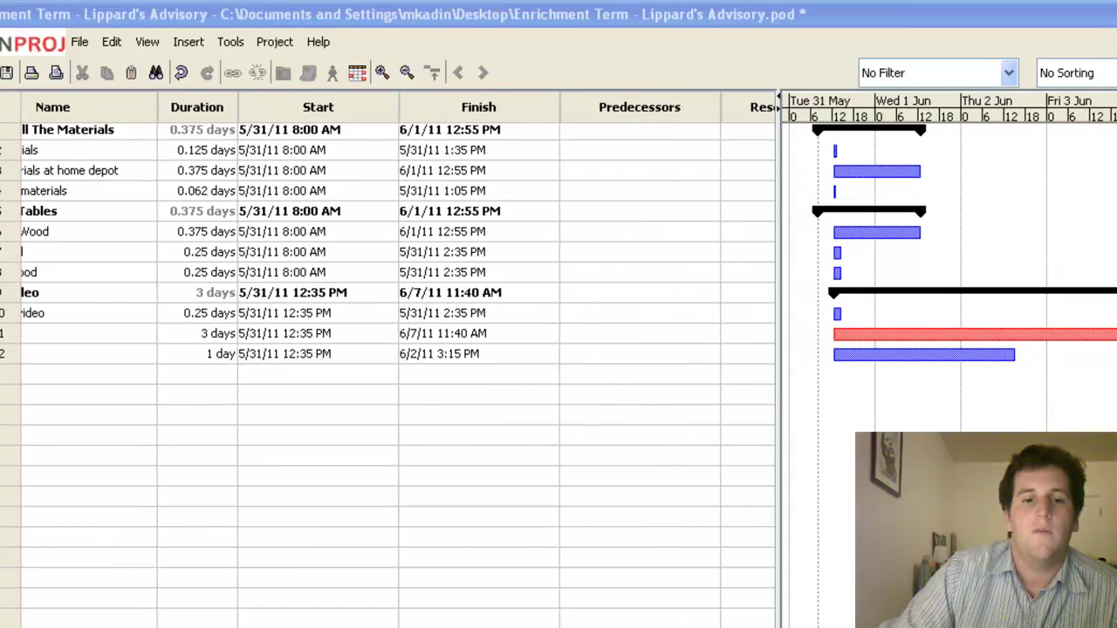
pyautogui.hscroll(-1, 398, 360)
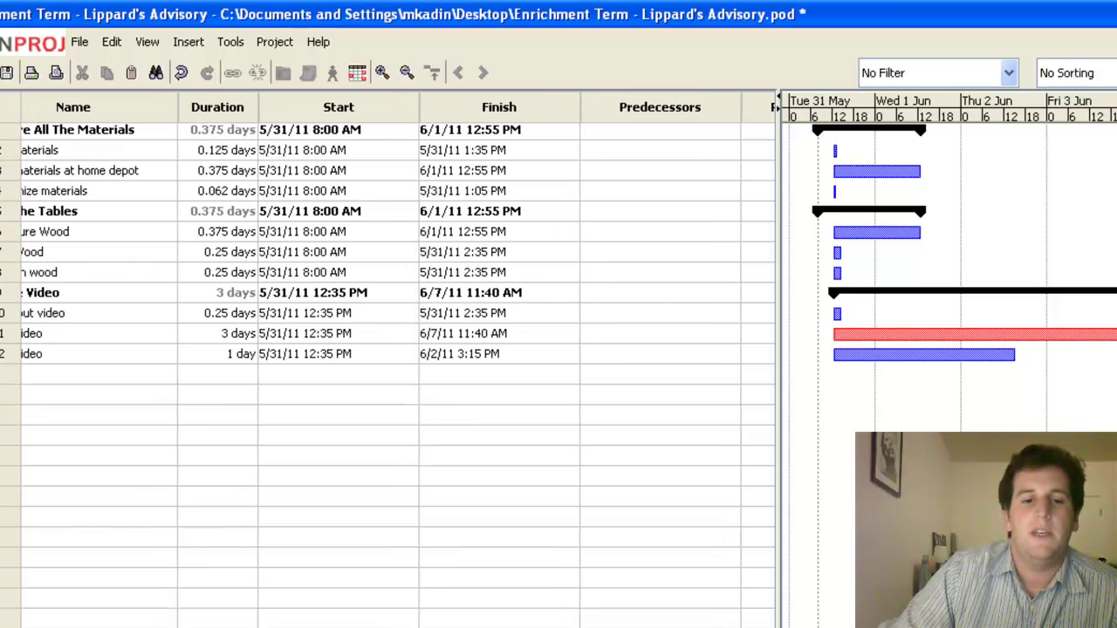
pyautogui.hscroll(-3, 374, 590)
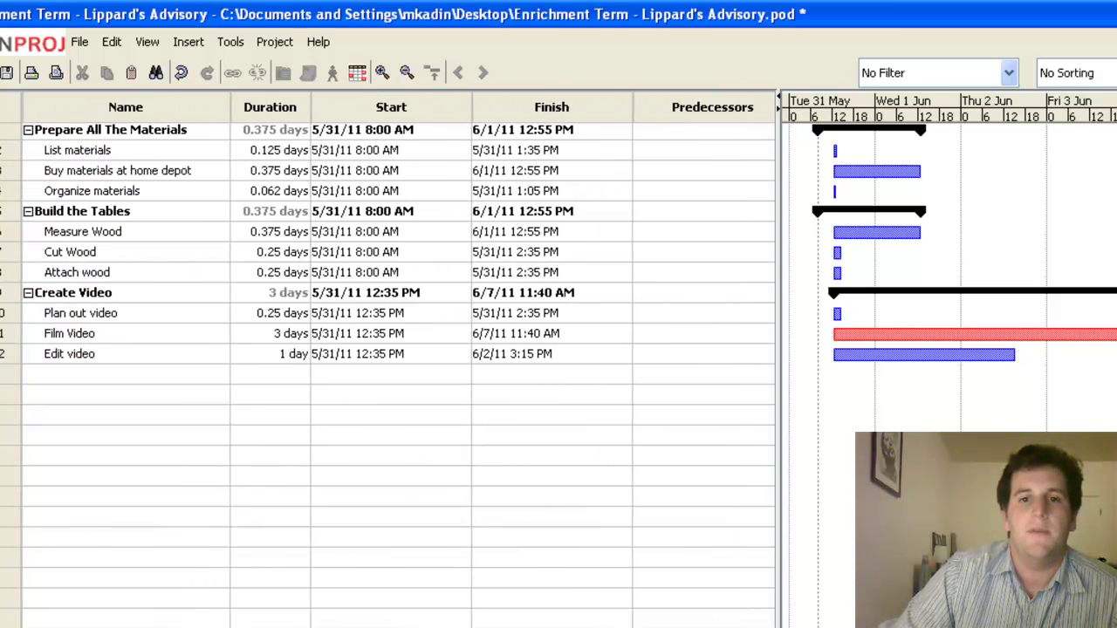
pyautogui.click(658, 152)
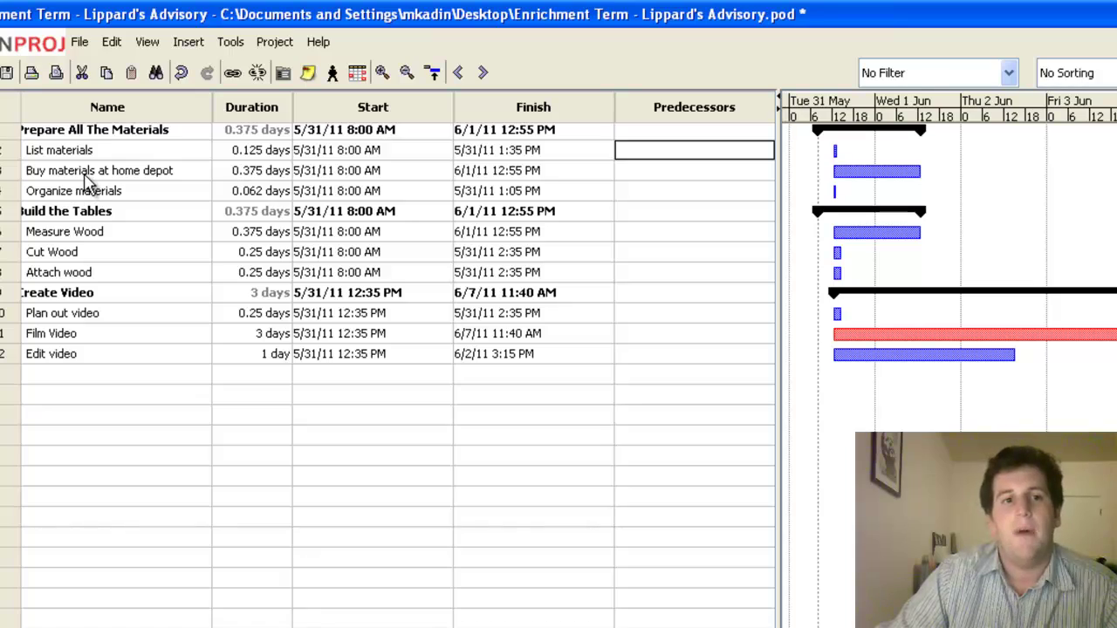
pyautogui.click(651, 171)
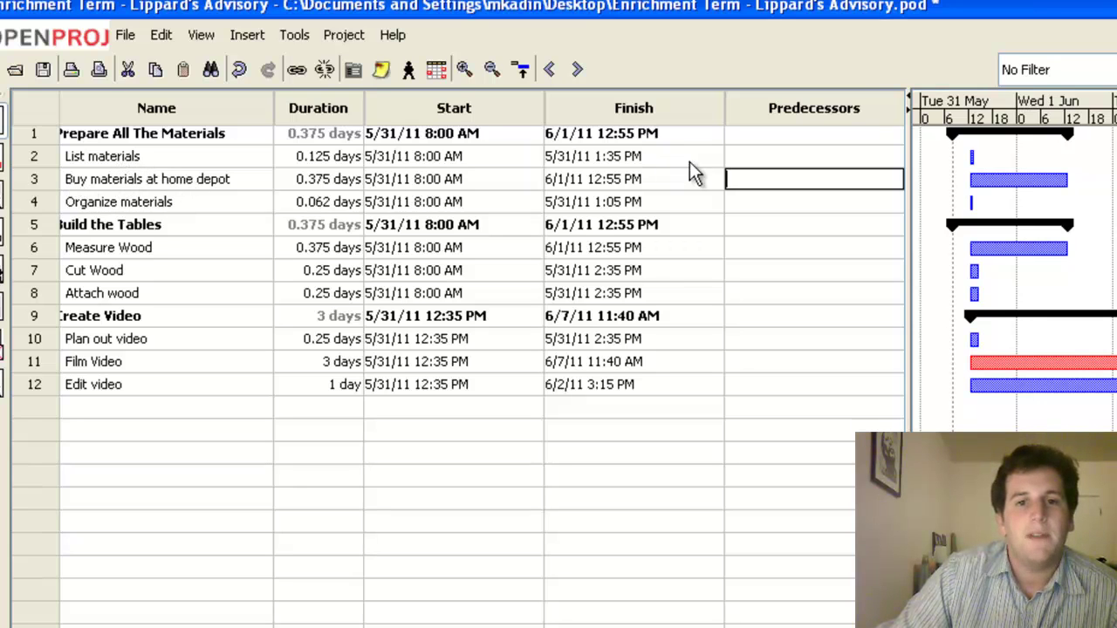
pyautogui.write('2')
pyautogui.press('Return')
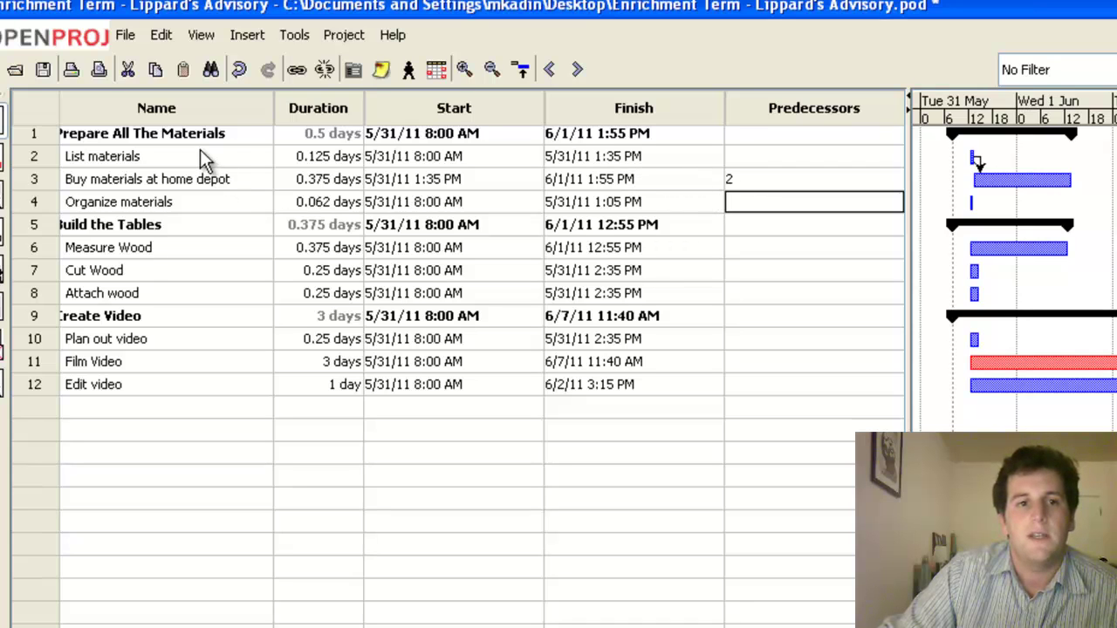
pyautogui.doubleClick(978, 162)
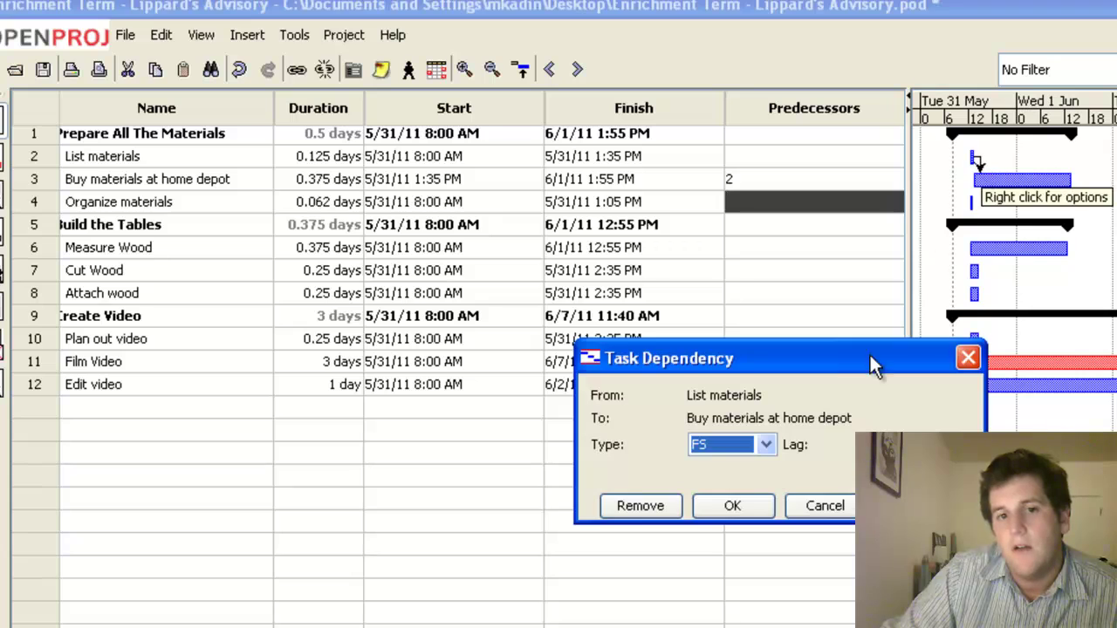
pyautogui.click(724, 513)
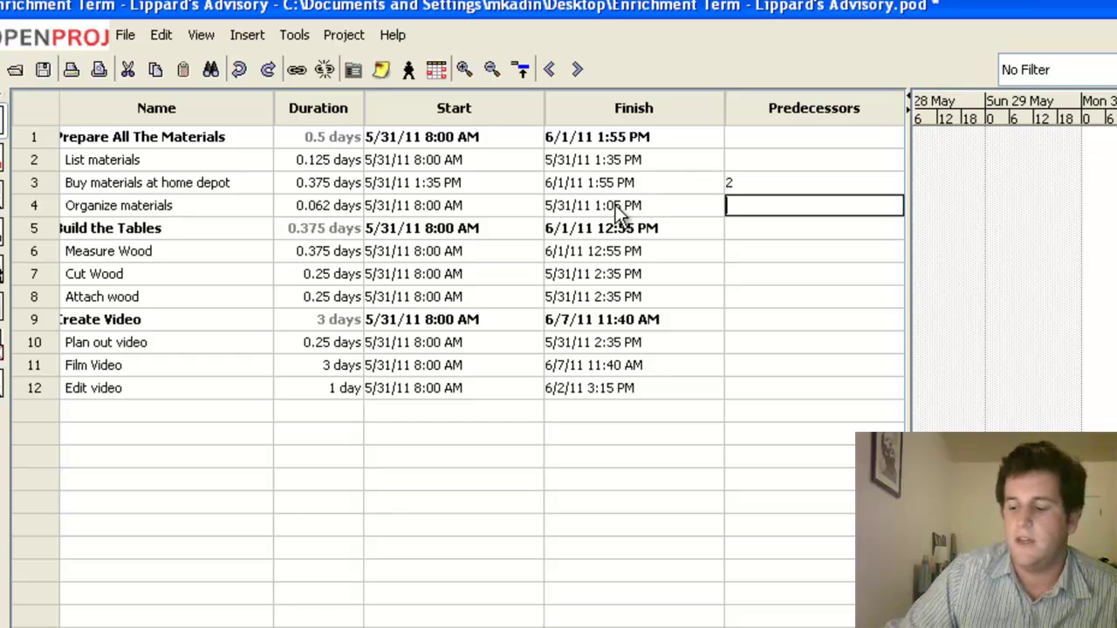
# - Set the predecessor of Organize materials to task 3 and that of Measure Wood to task 4
pyautogui.write('3')
pyautogui.press('Return')
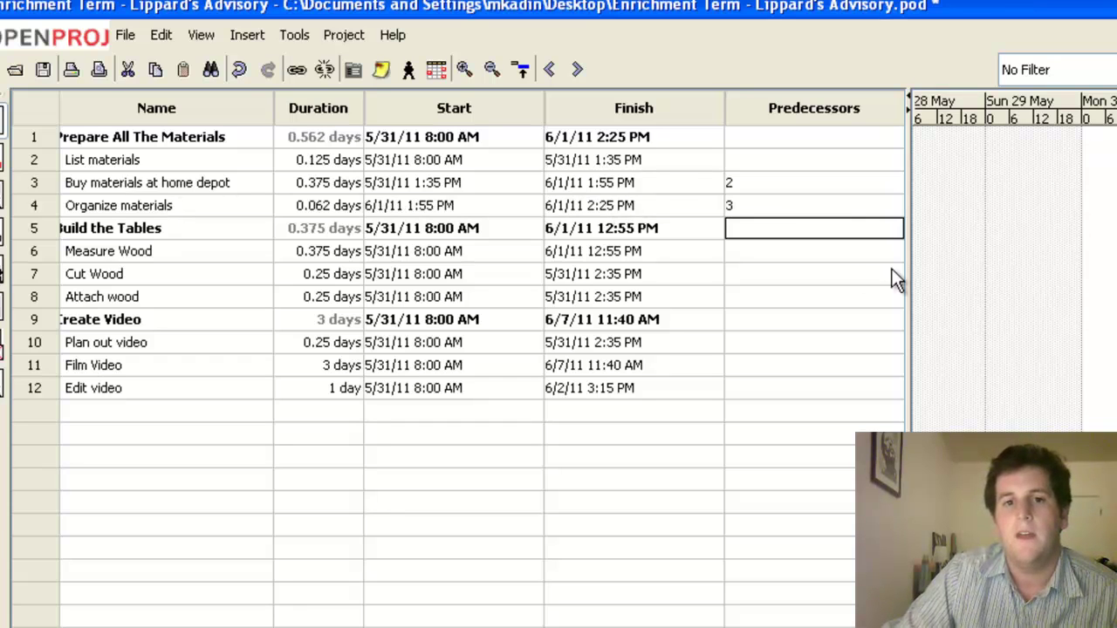
pyautogui.click(787, 255)
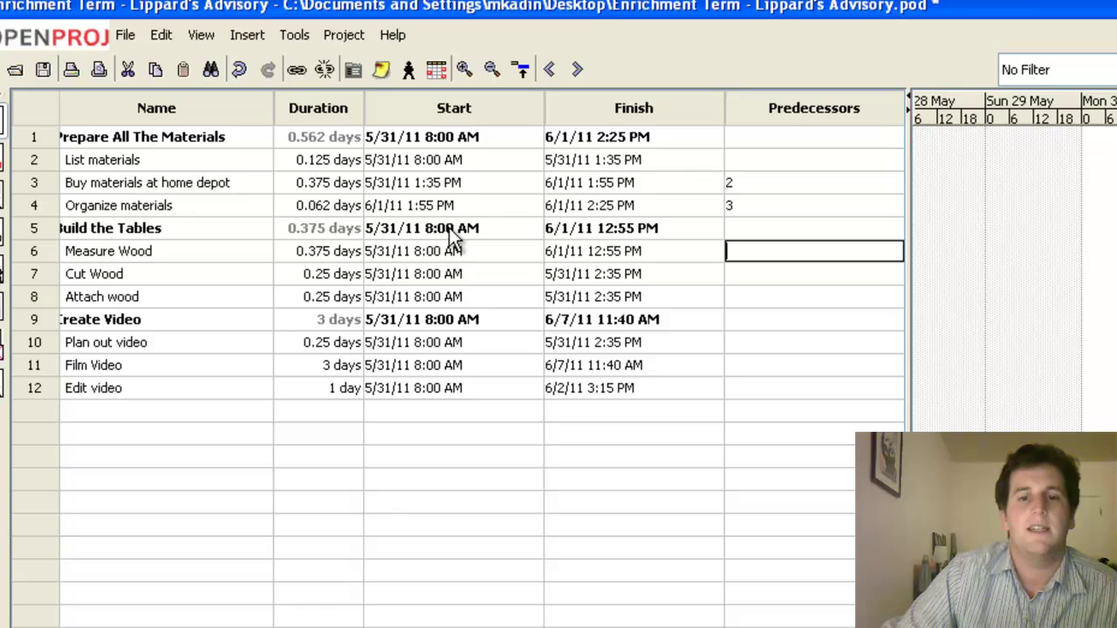
pyautogui.write('4')
pyautogui.press('Return')
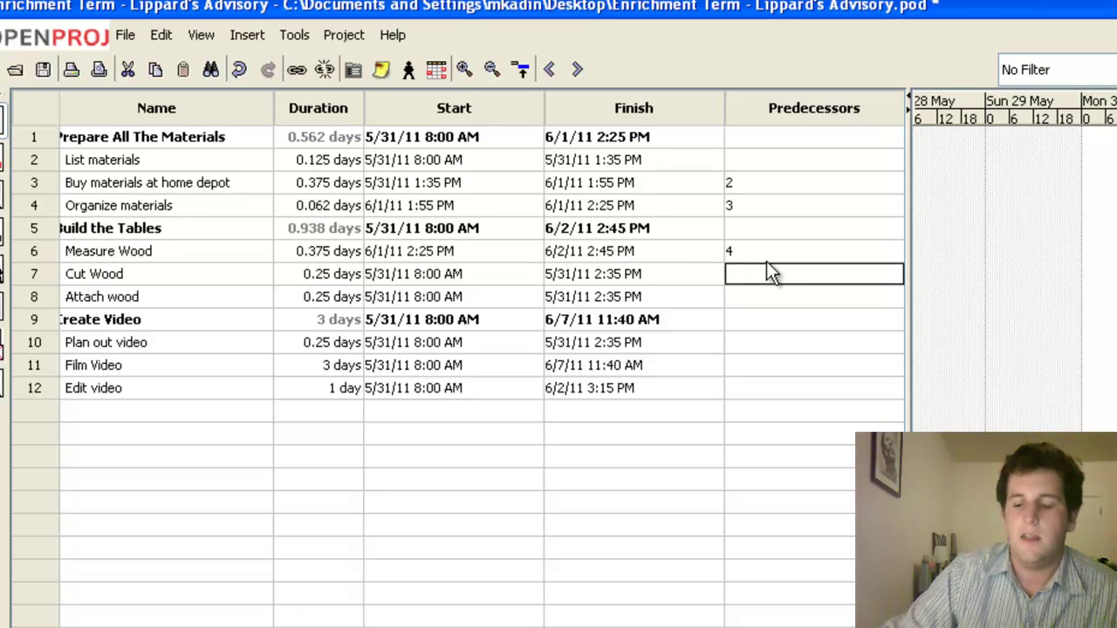
# - Set the predecessor of Cut Wood to task 6 and that of Attach wood to task 7
pyautogui.write('6')
pyautogui.press('Return')
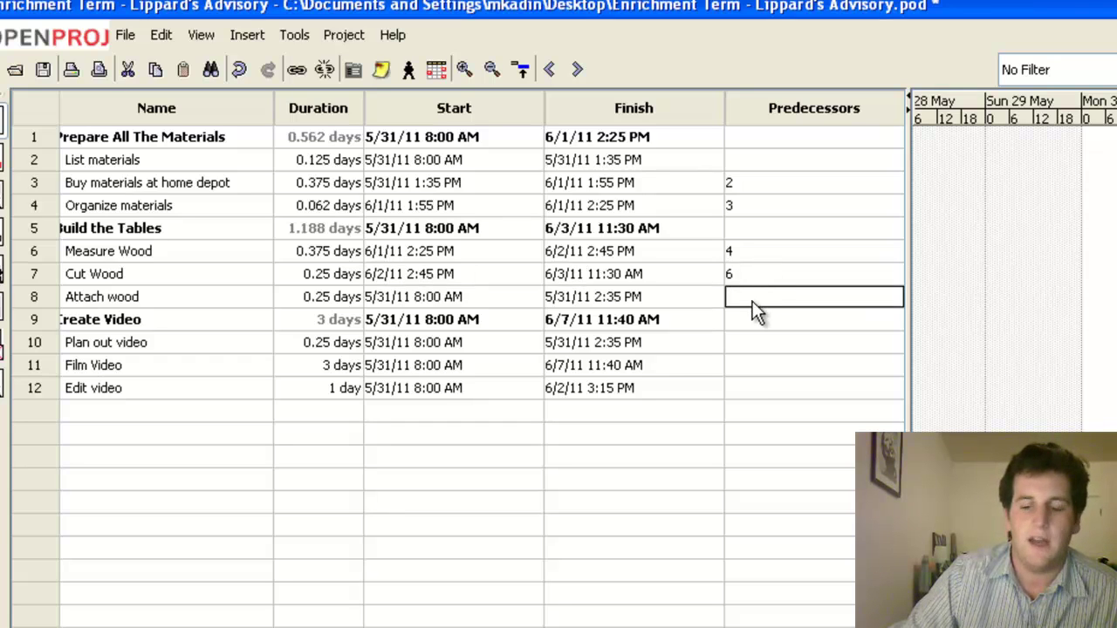
pyautogui.write('8')
pyautogui.press('BackSpace')
pyautogui.write('7')
pyautogui.press('Return')
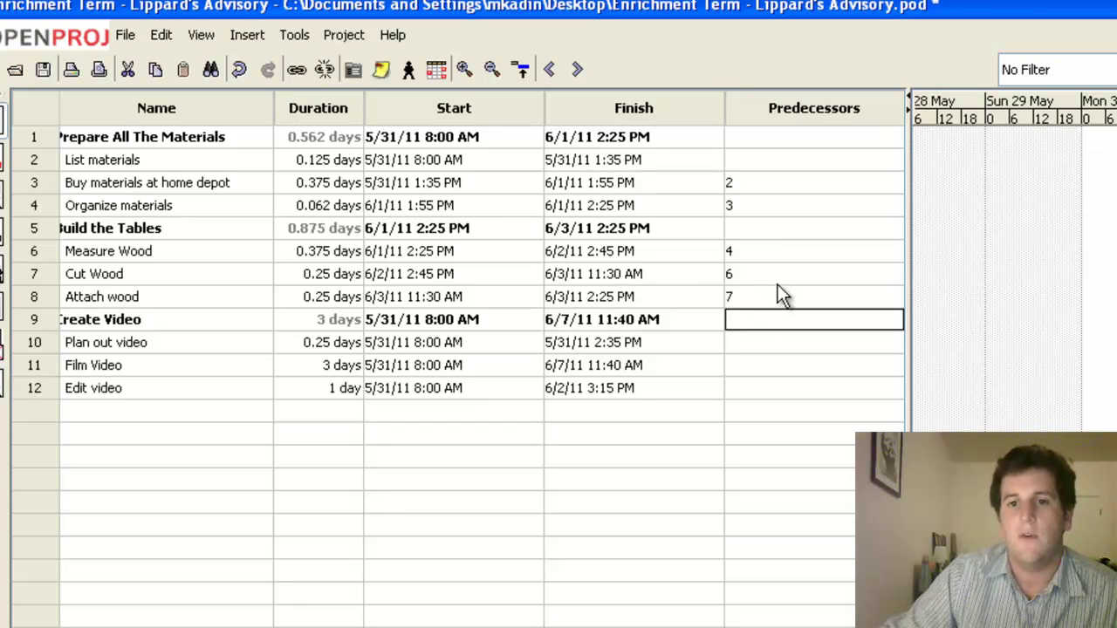
# - Leave Plan out video without a predecessor, and set the predecessor of Film Video to 10 and of Edit video to 11
pyautogui.click(758, 342)
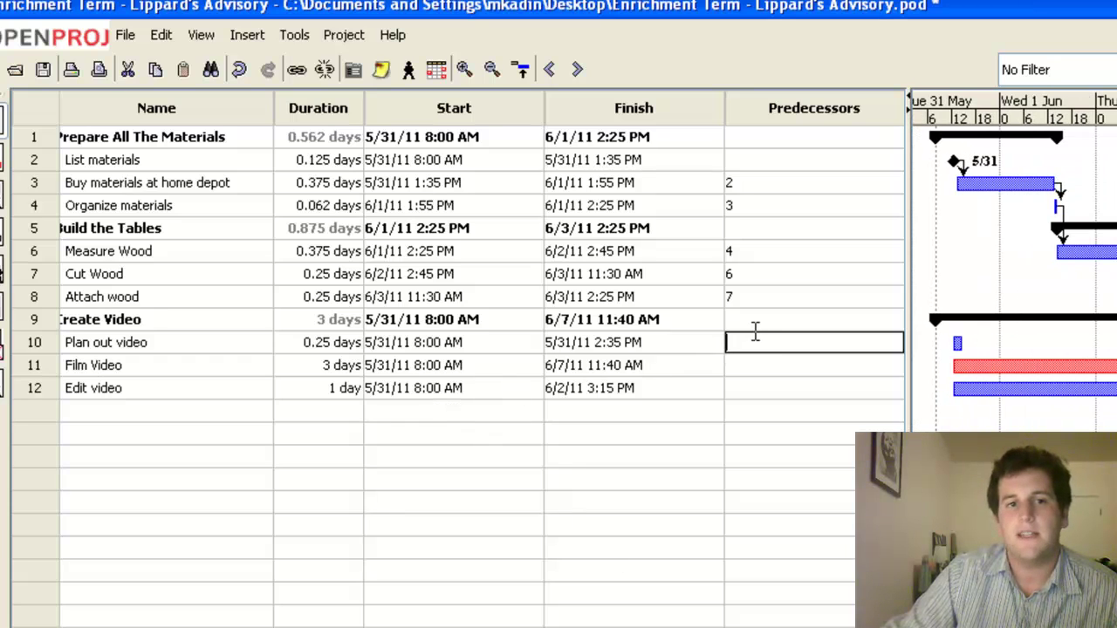
pyautogui.click(761, 373)
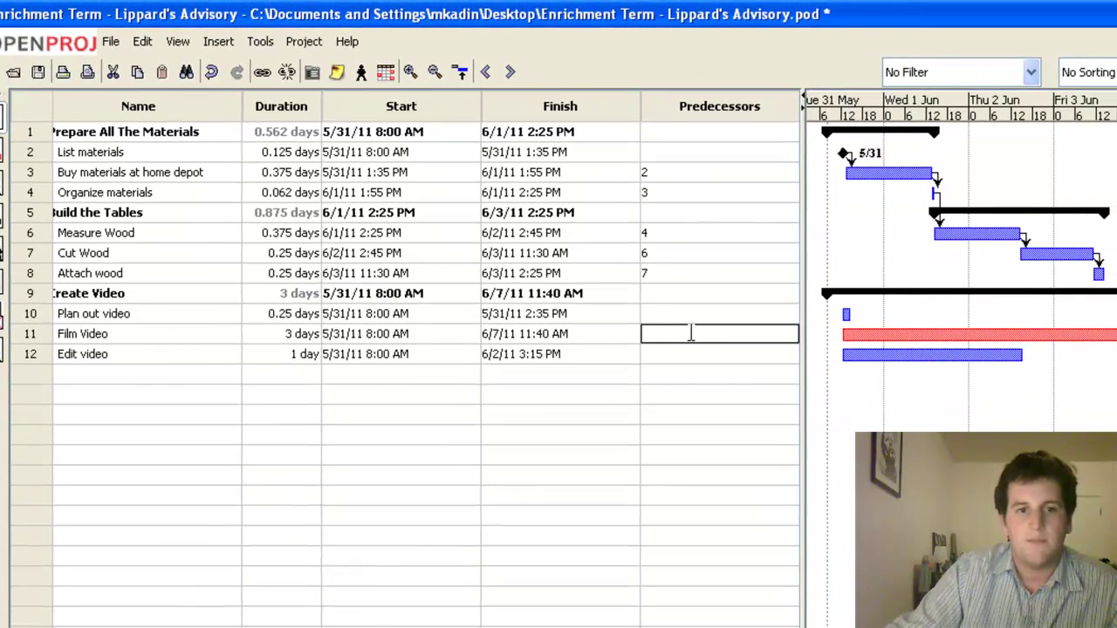
pyautogui.press('Return')
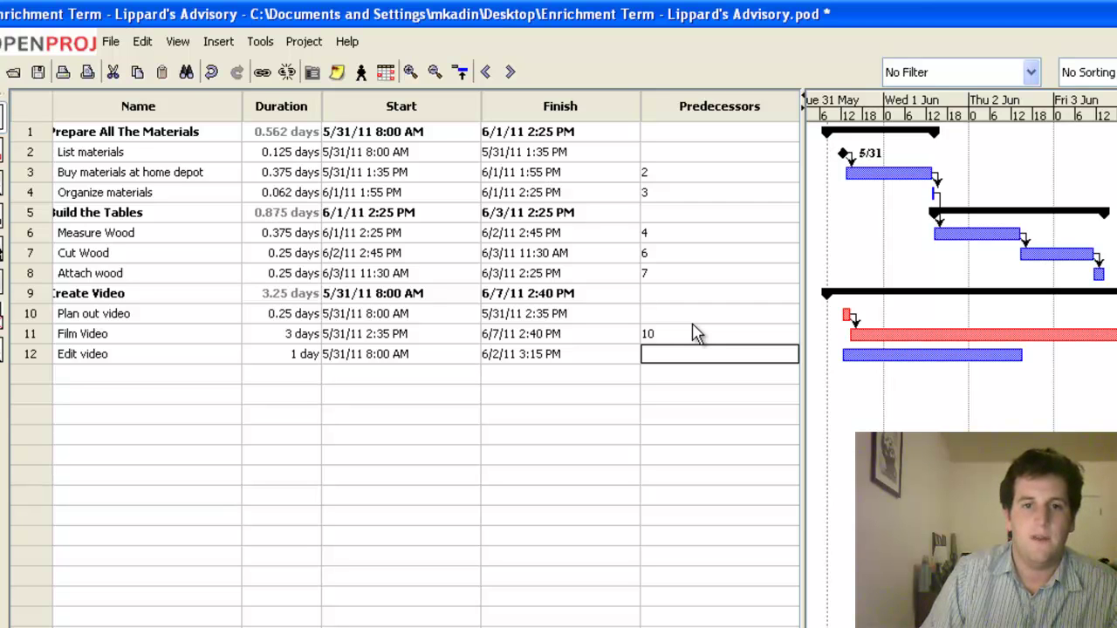
pyautogui.press('Return')
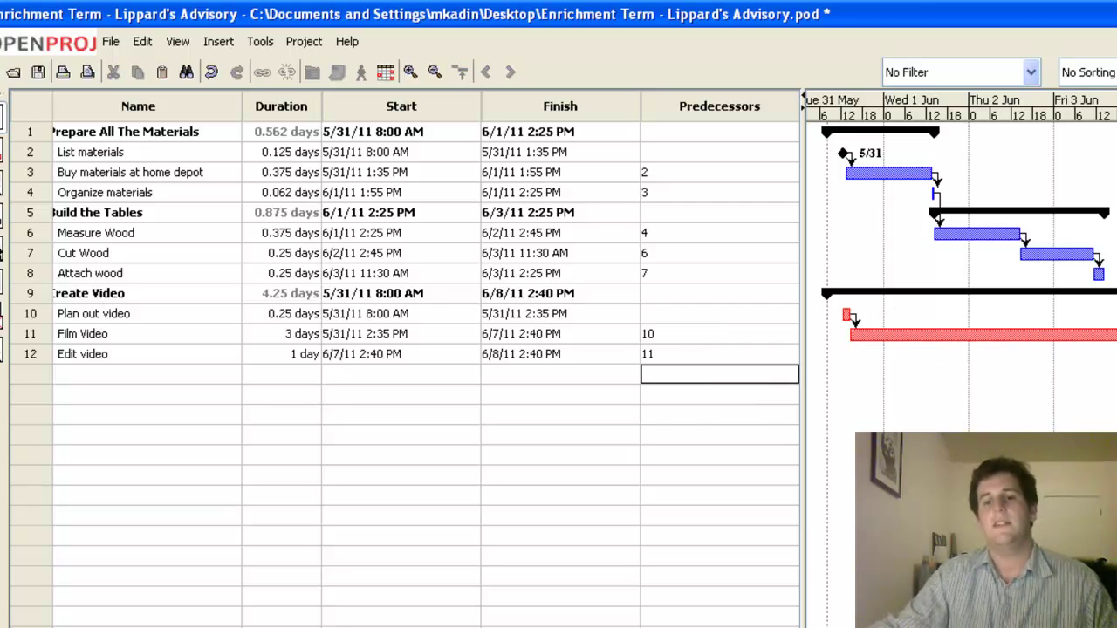
# - Examine the linked tasks along the Gantt chart timeline and in the task table
pyautogui.hscroll(3, 960, 262)
pyautogui.hscroll(-4, 960, 262)
pyautogui.hscroll(-1, 960, 262)
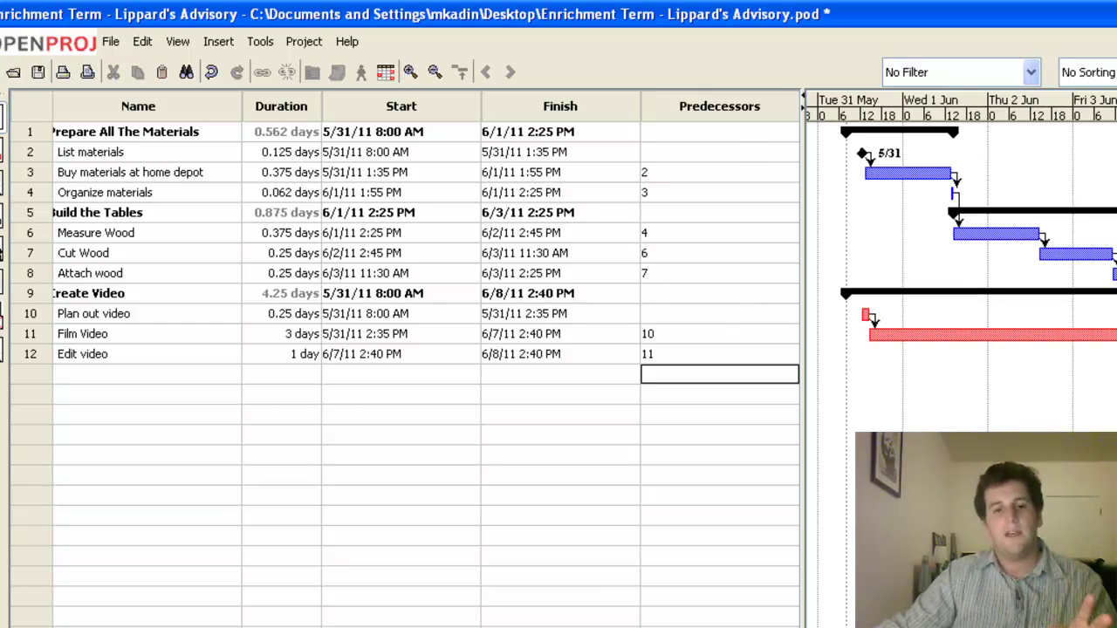
pyautogui.hscroll(-3, 419, 349)
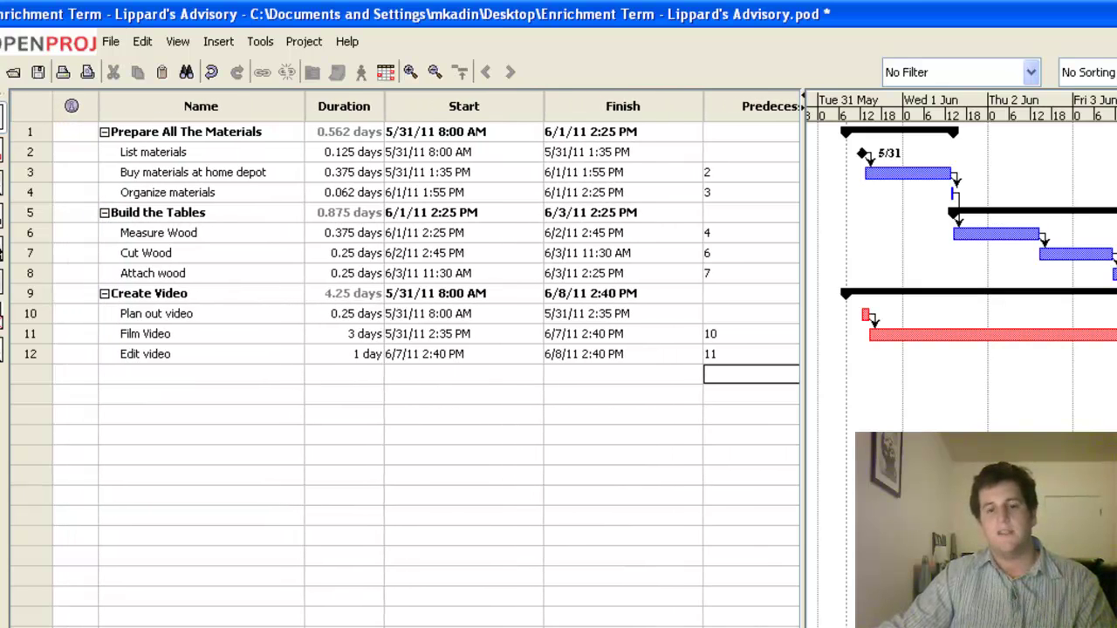
pyautogui.hscroll(-1, 419, 350)
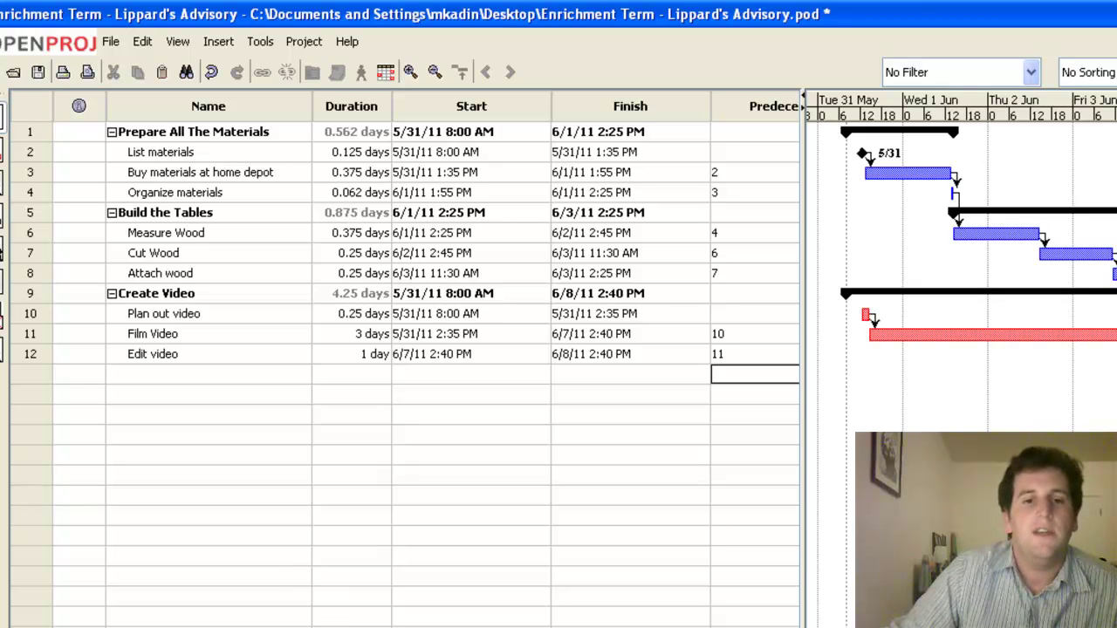
pyautogui.hscroll(8, 426, 359)
pyautogui.hscroll(-8, 426, 360)
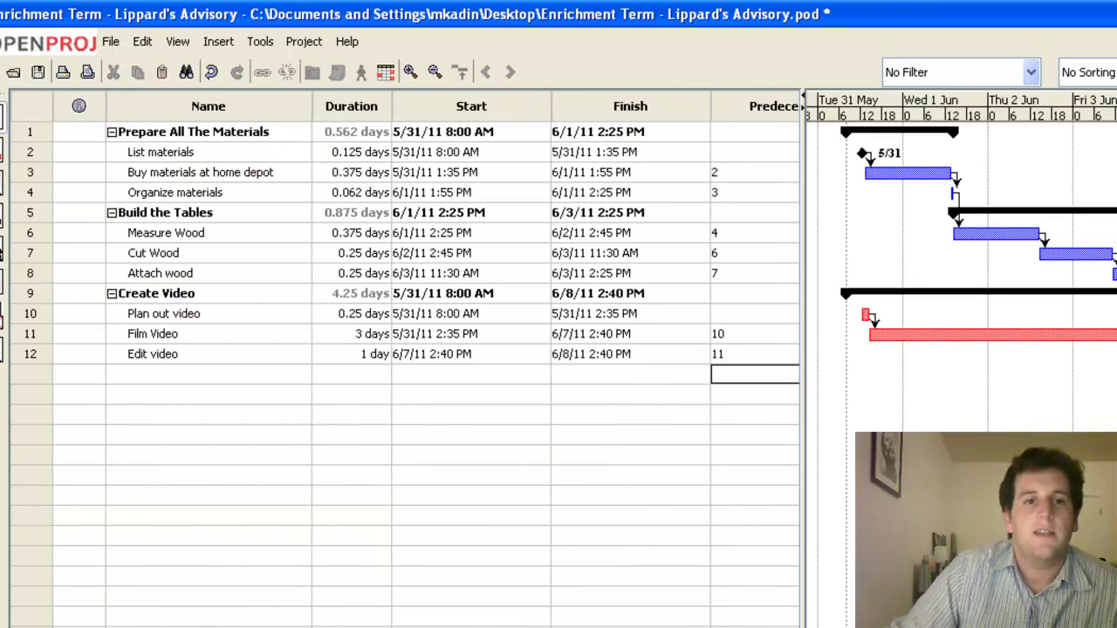
# - Assign the first listed person as a resource to the Measure Wood task
pyautogui.doubleClick(160, 237)
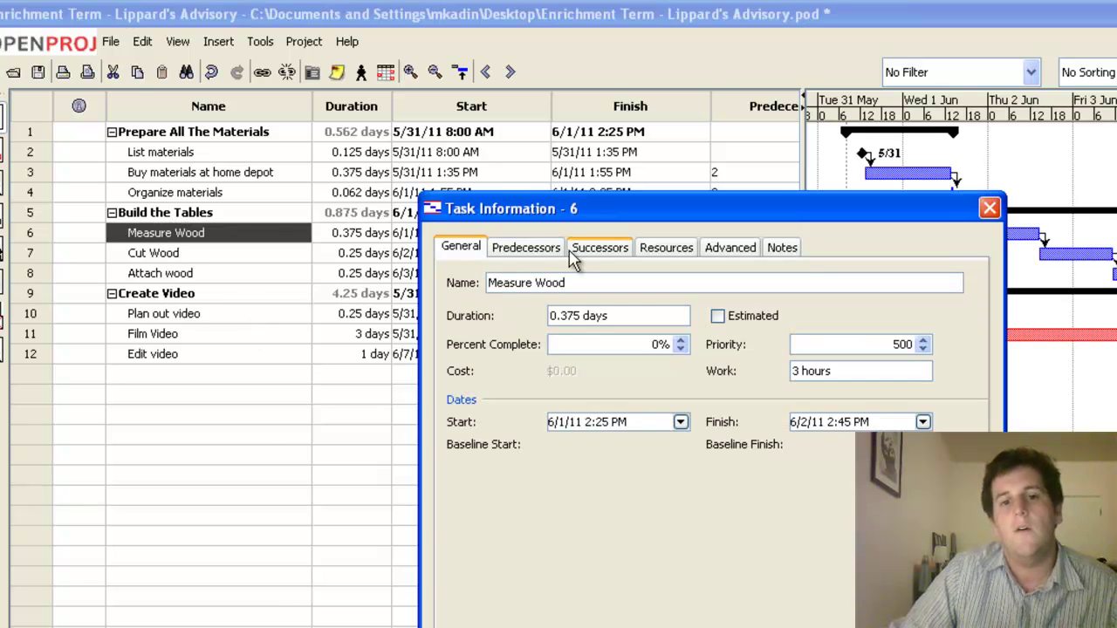
pyautogui.click(663, 251)
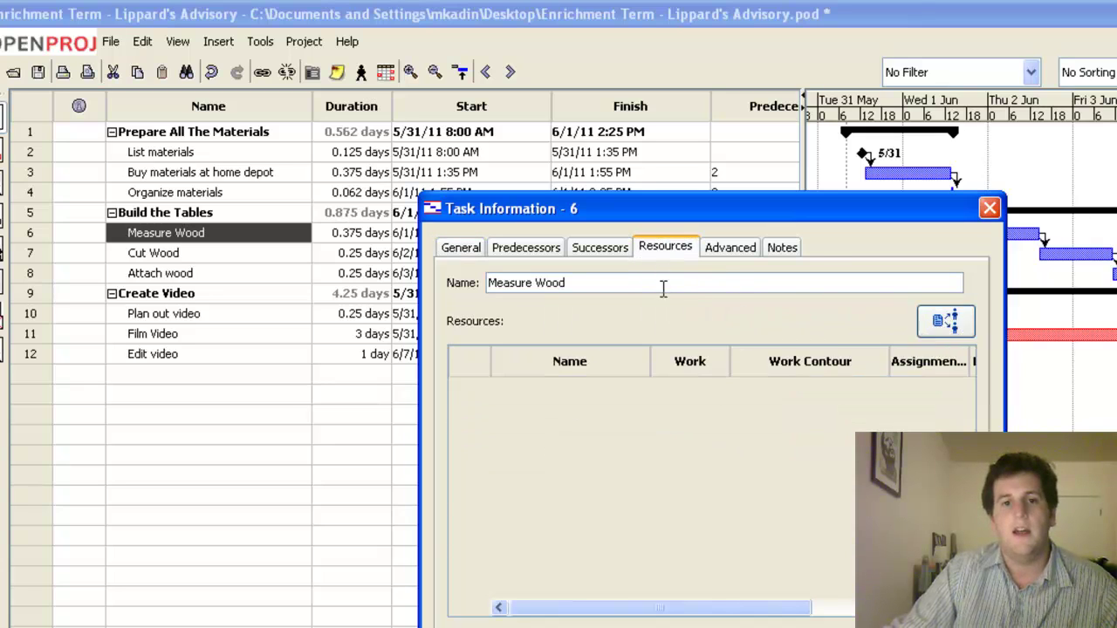
pyautogui.click(748, 620)
pyautogui.doubleClick(194, 229)
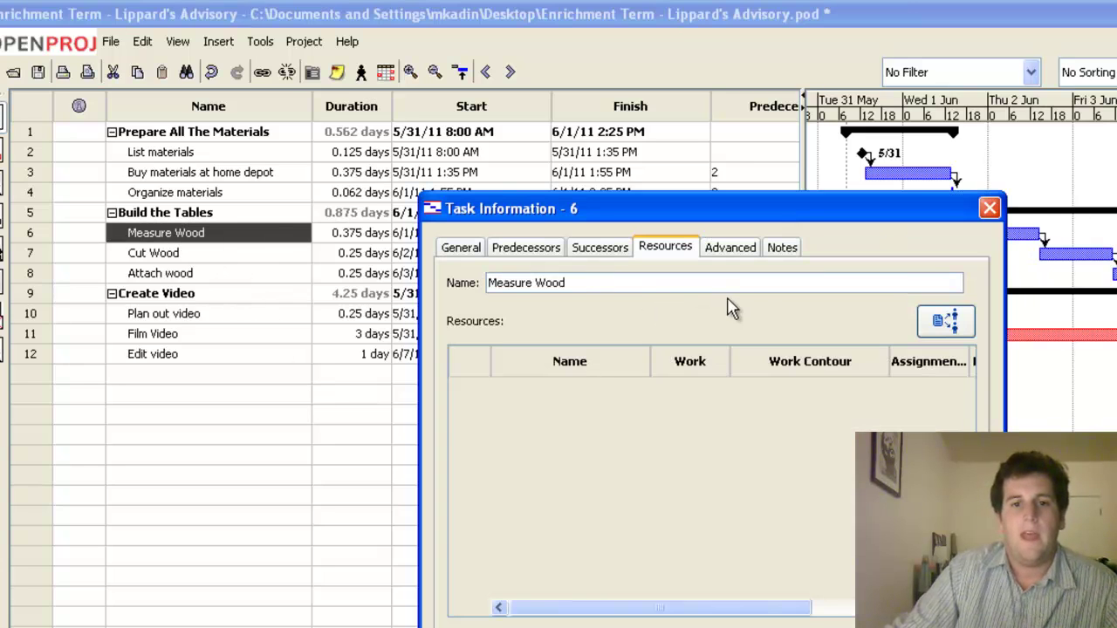
pyautogui.click(946, 323)
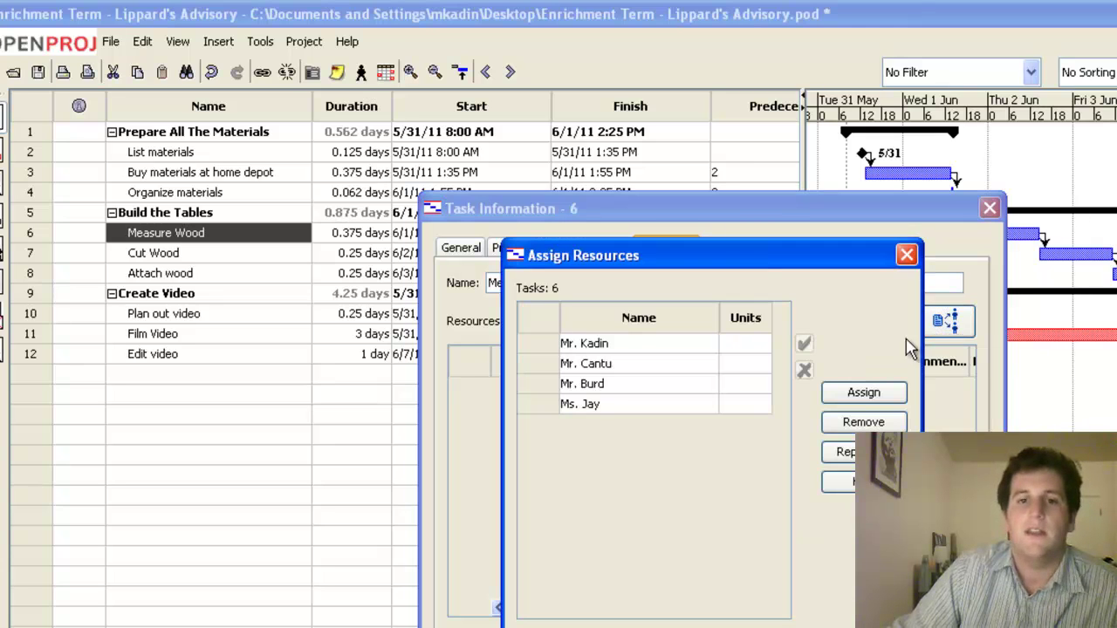
pyautogui.click(705, 347)
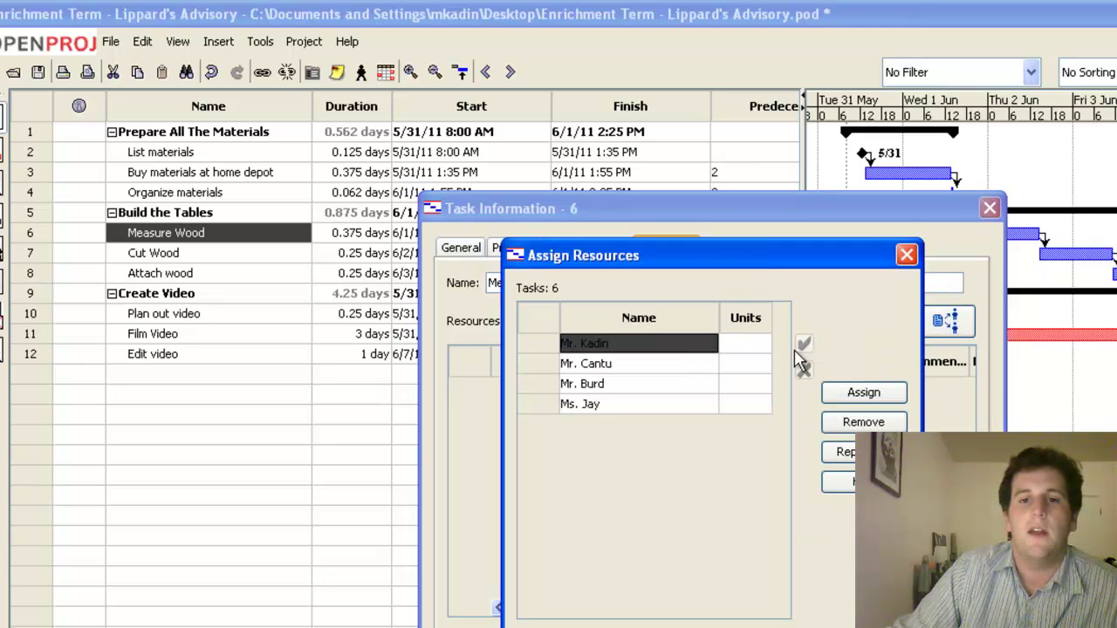
pyautogui.doubleClick(709, 346)
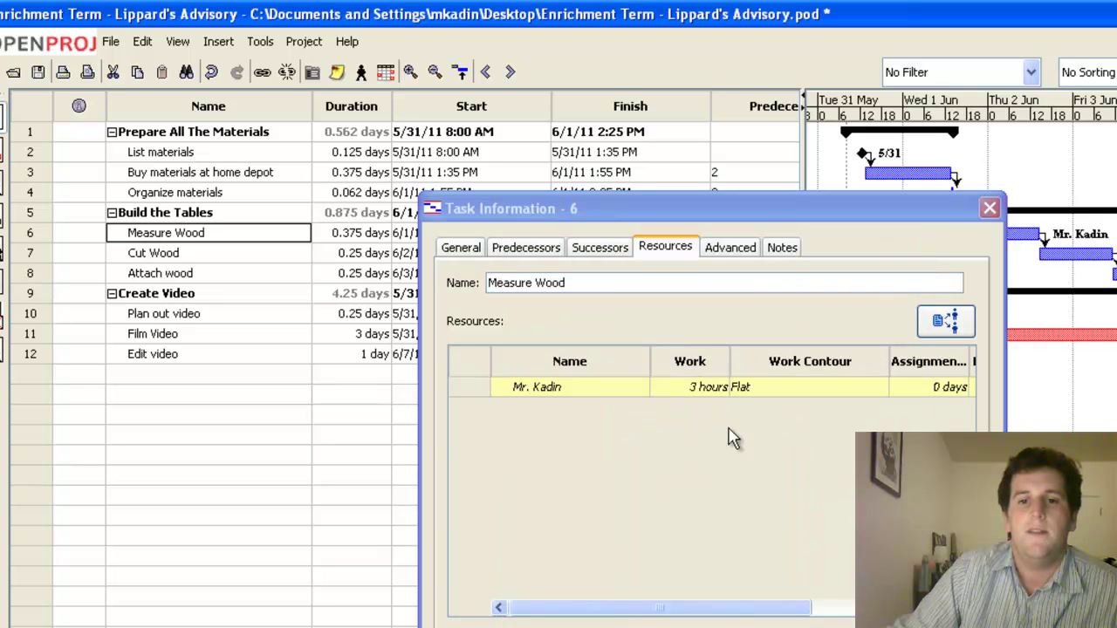
# - Assign the third listed person as an additional resource to Measure Wood and close the task's information
pyautogui.click(946, 321)
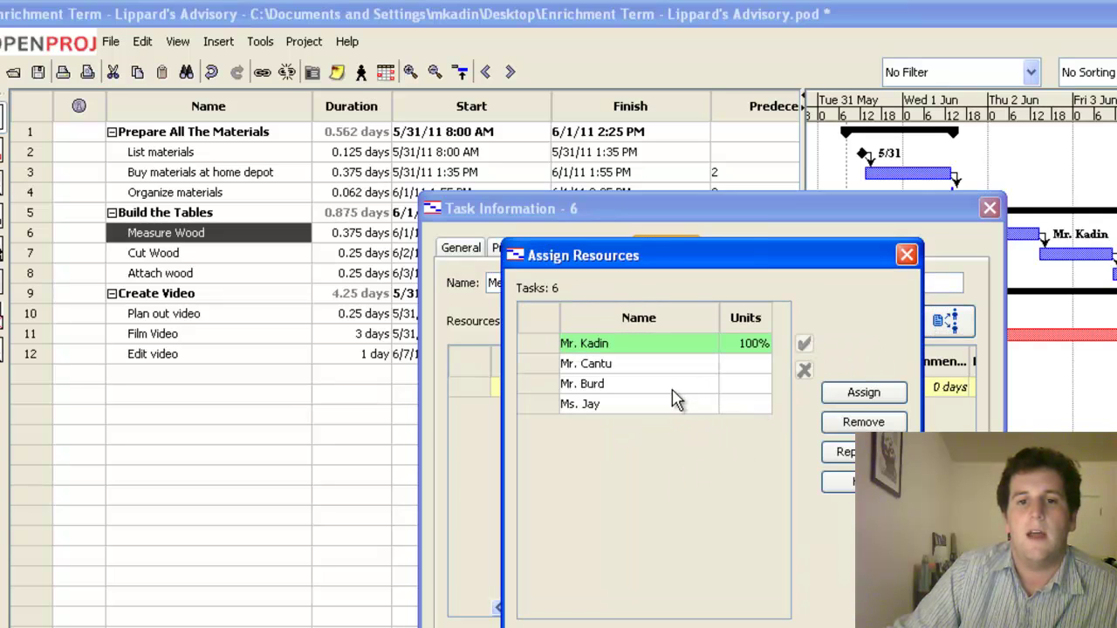
pyautogui.click(672, 389)
pyautogui.click(885, 392)
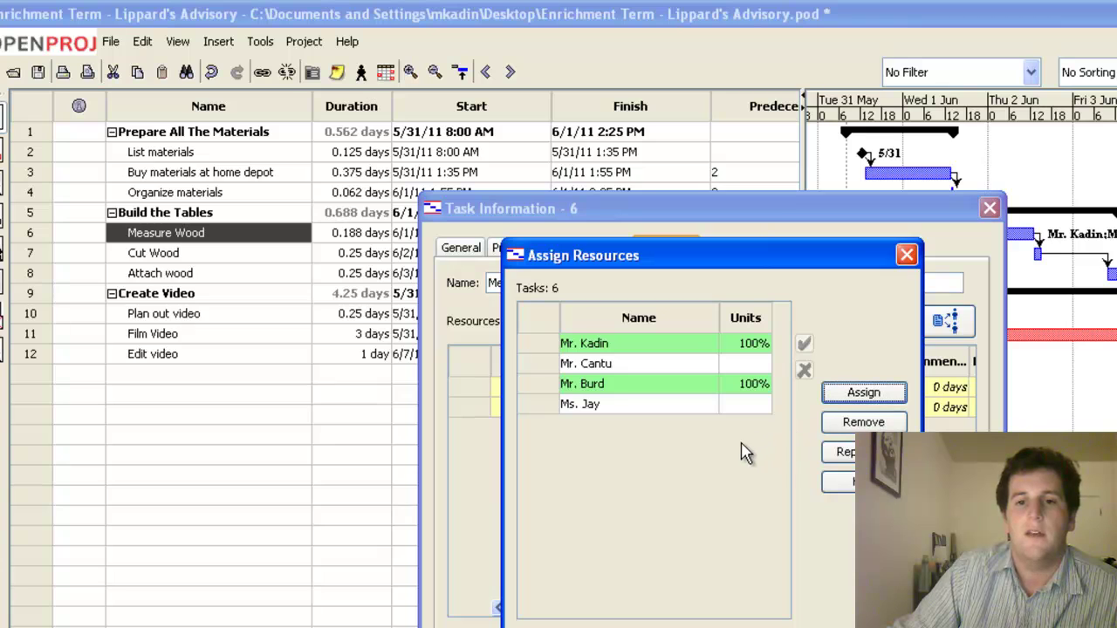
pyautogui.click(906, 256)
pyautogui.click(990, 207)
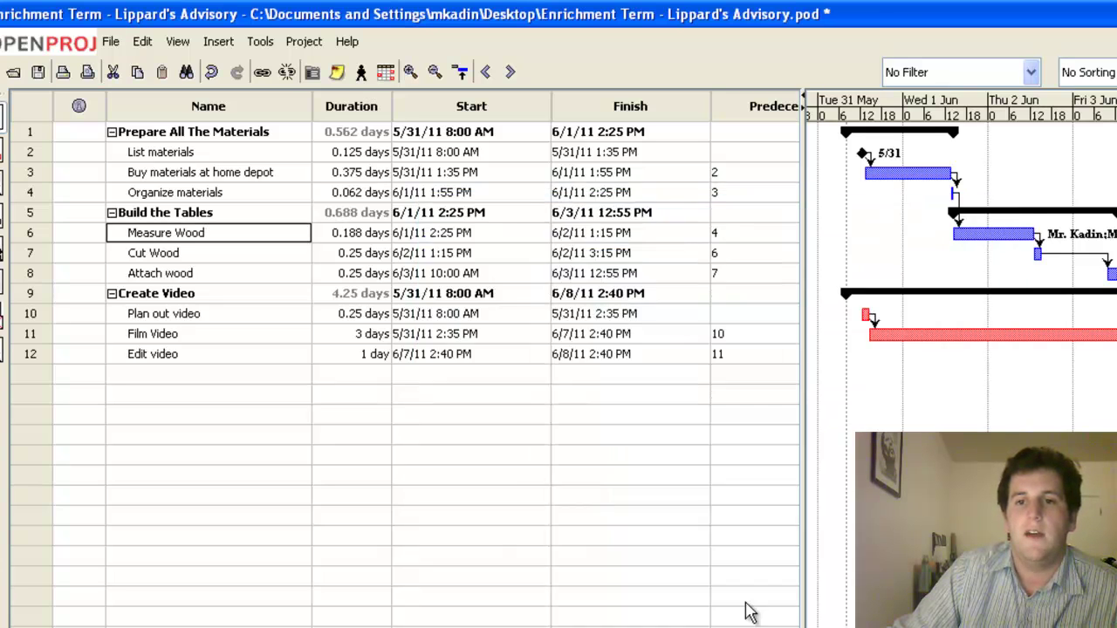
# - Assign the second listed person as a resource to the Buy materials at home depot task and close its information
pyautogui.doubleClick(282, 172)
pyautogui.doubleClick(283, 172)
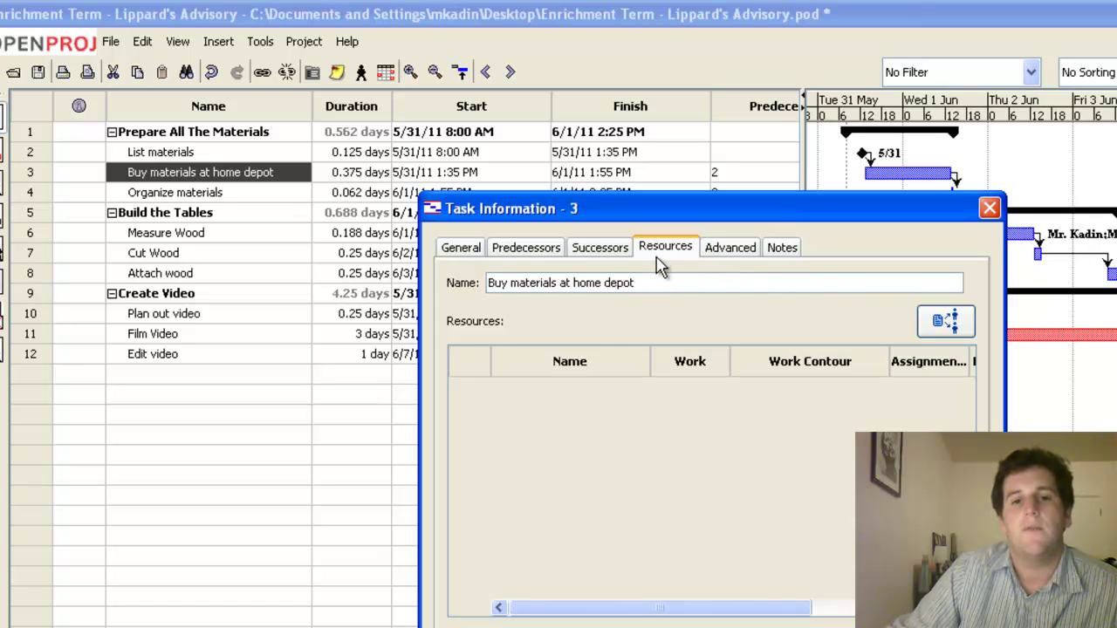
pyautogui.click(946, 321)
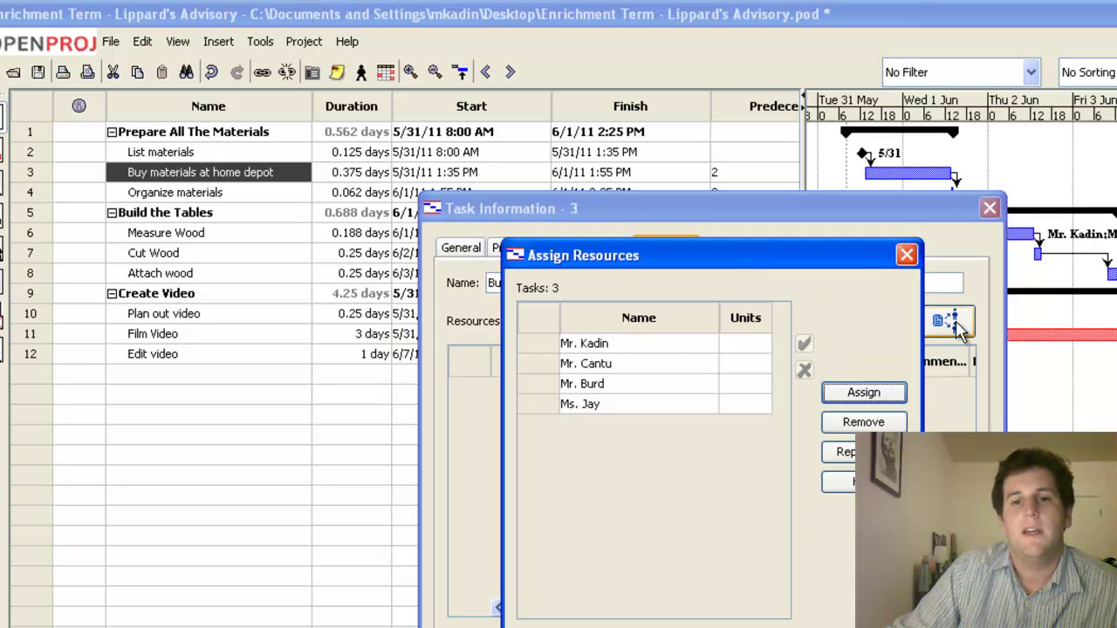
pyautogui.click(704, 365)
pyautogui.click(863, 393)
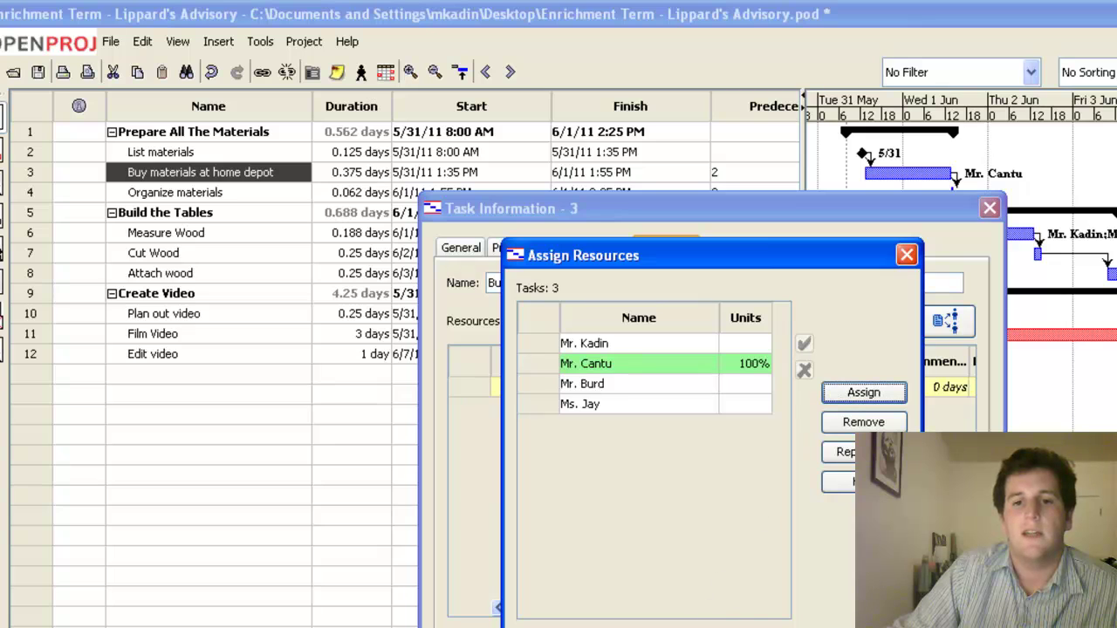
pyautogui.click(906, 254)
pyautogui.press('Escape')
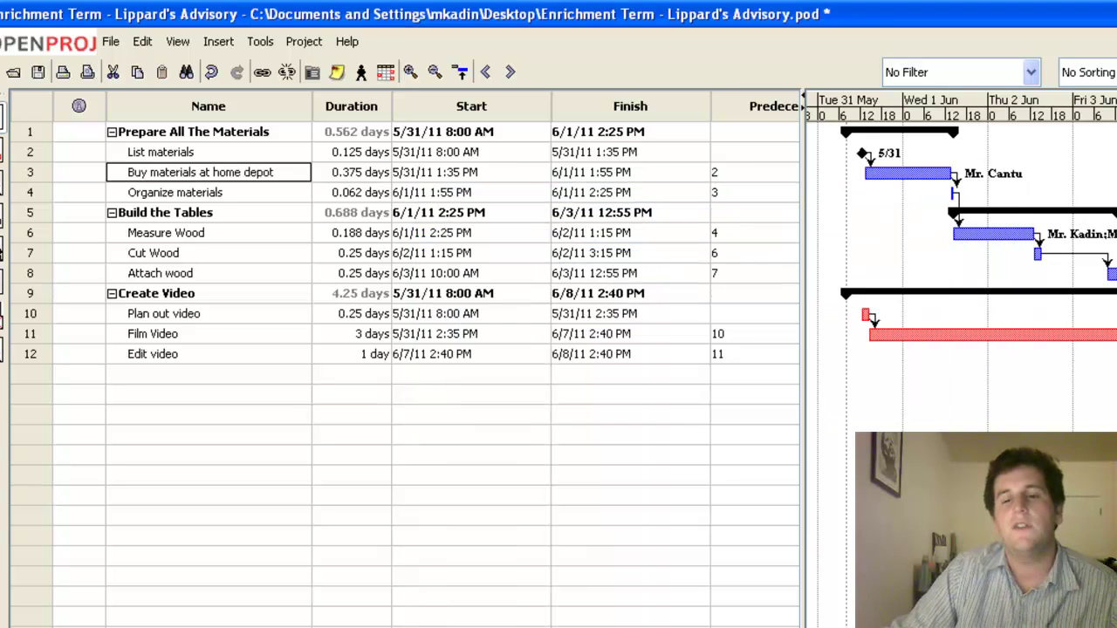
pyautogui.hscroll(5, 960, 349)
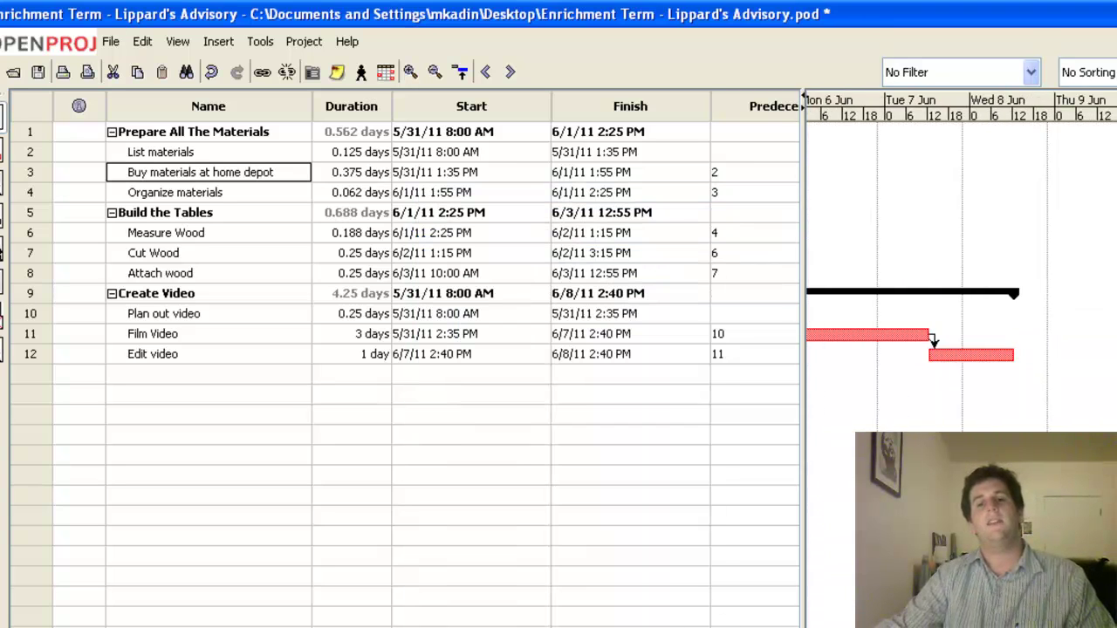
pyautogui.hscroll(-8, 959, 349)
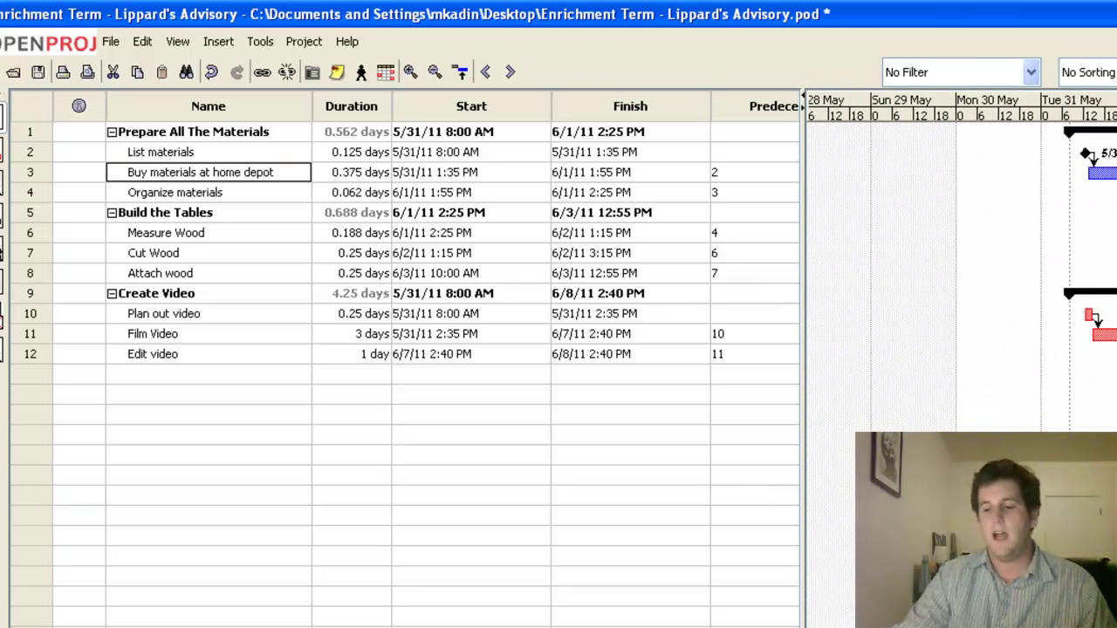